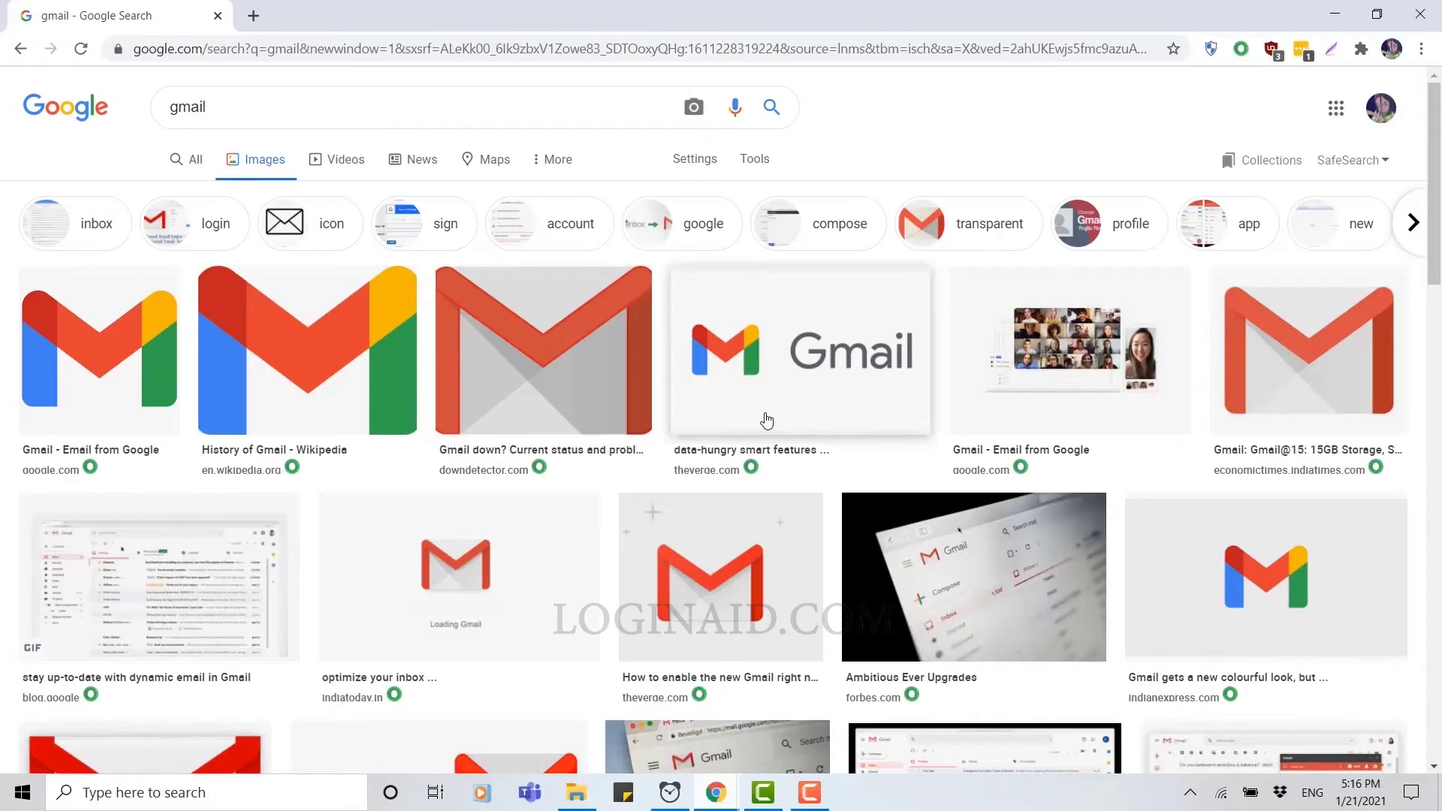
Load gmail.com in the incognito window to reach the Gmail sign-in page.
{"action": "scroll", "coordinate": [765, 418], "scroll_direction": "down", "scroll_amount": 2}
{"action": "scroll", "coordinate": [768, 420], "scroll_direction": "down", "scroll_amount": 2}
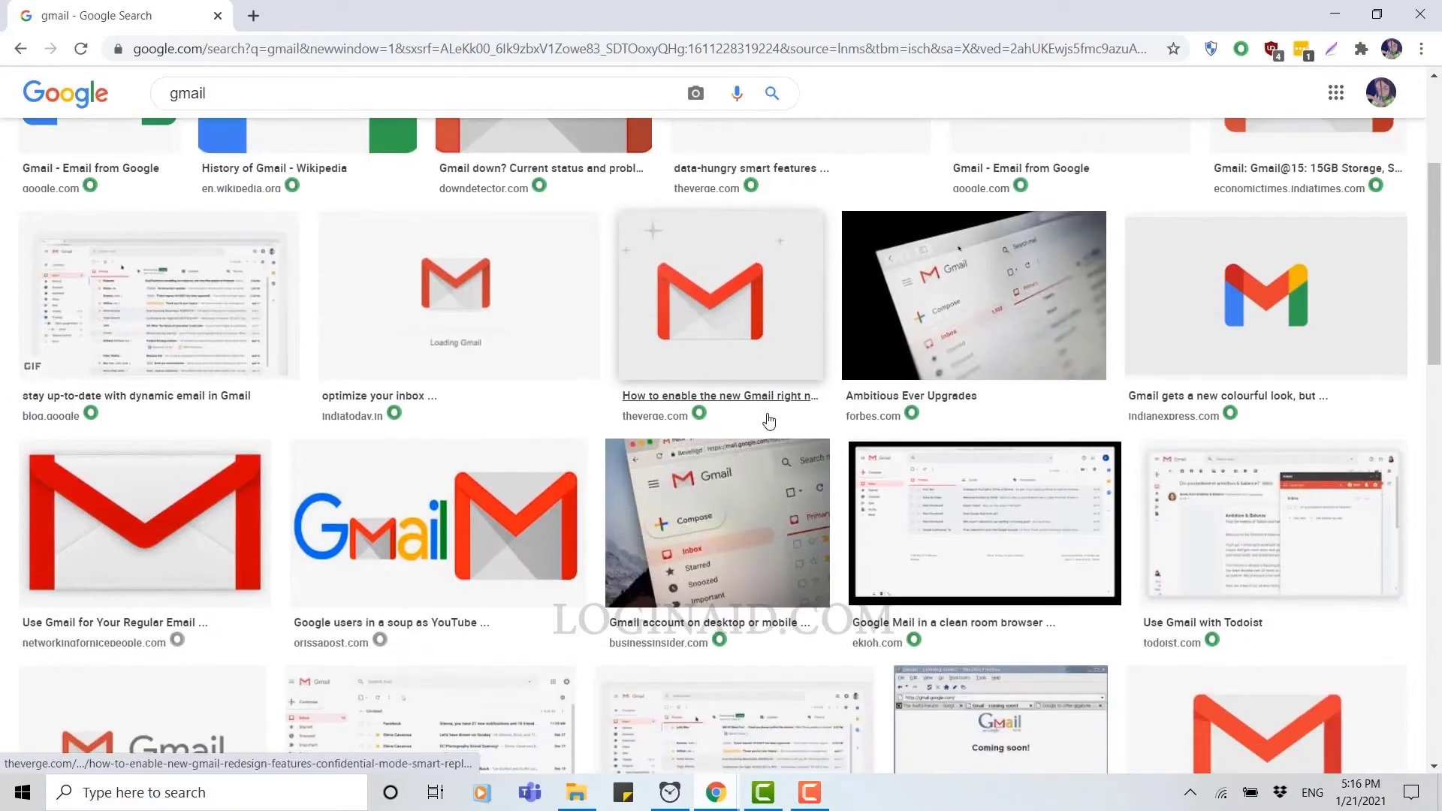
{"action": "scroll", "coordinate": [767, 420], "scroll_direction": "down", "scroll_amount": 2}
{"action": "scroll", "coordinate": [769, 421], "scroll_direction": "down", "scroll_amount": 3}
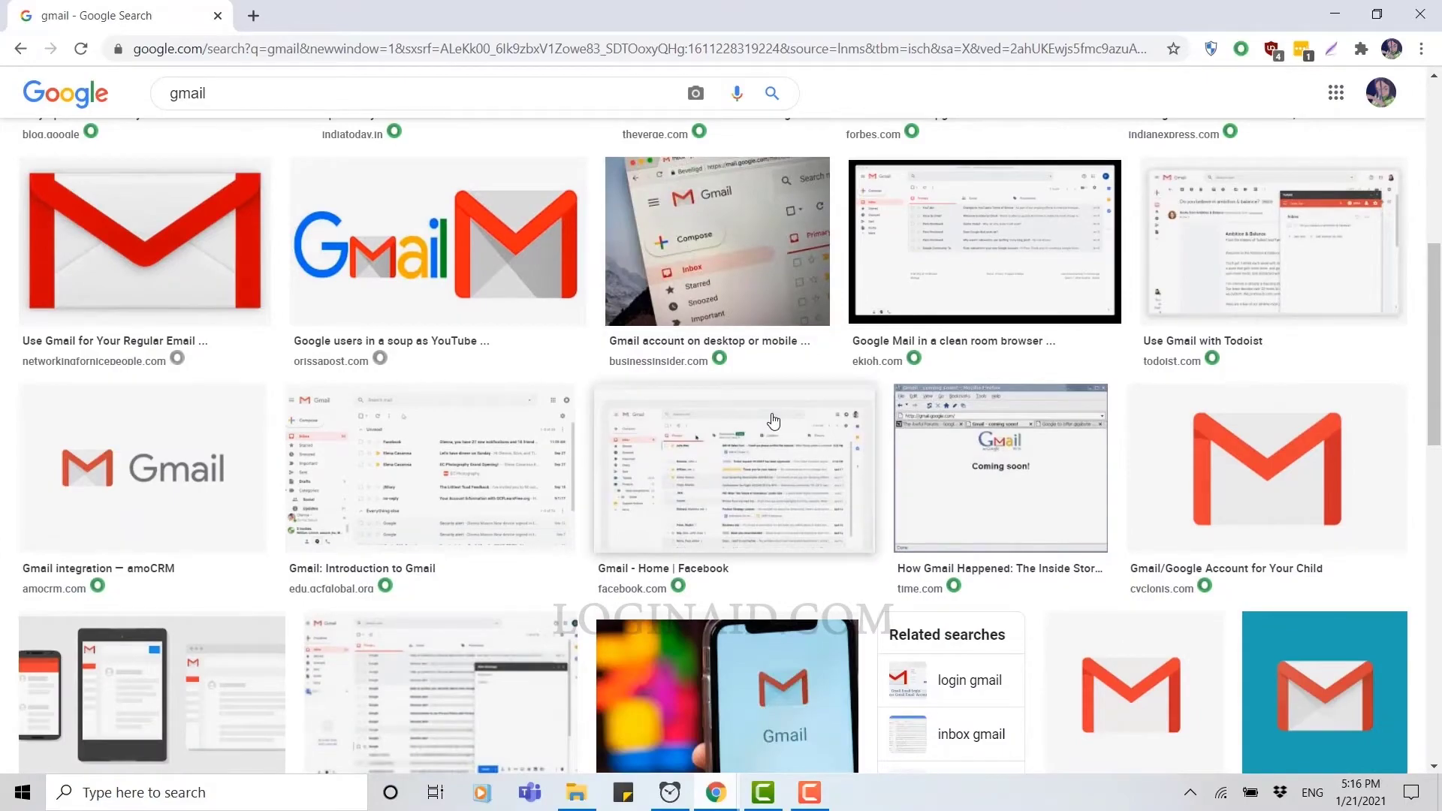
{"action": "scroll", "coordinate": [774, 422], "scroll_direction": "down", "scroll_amount": 5}
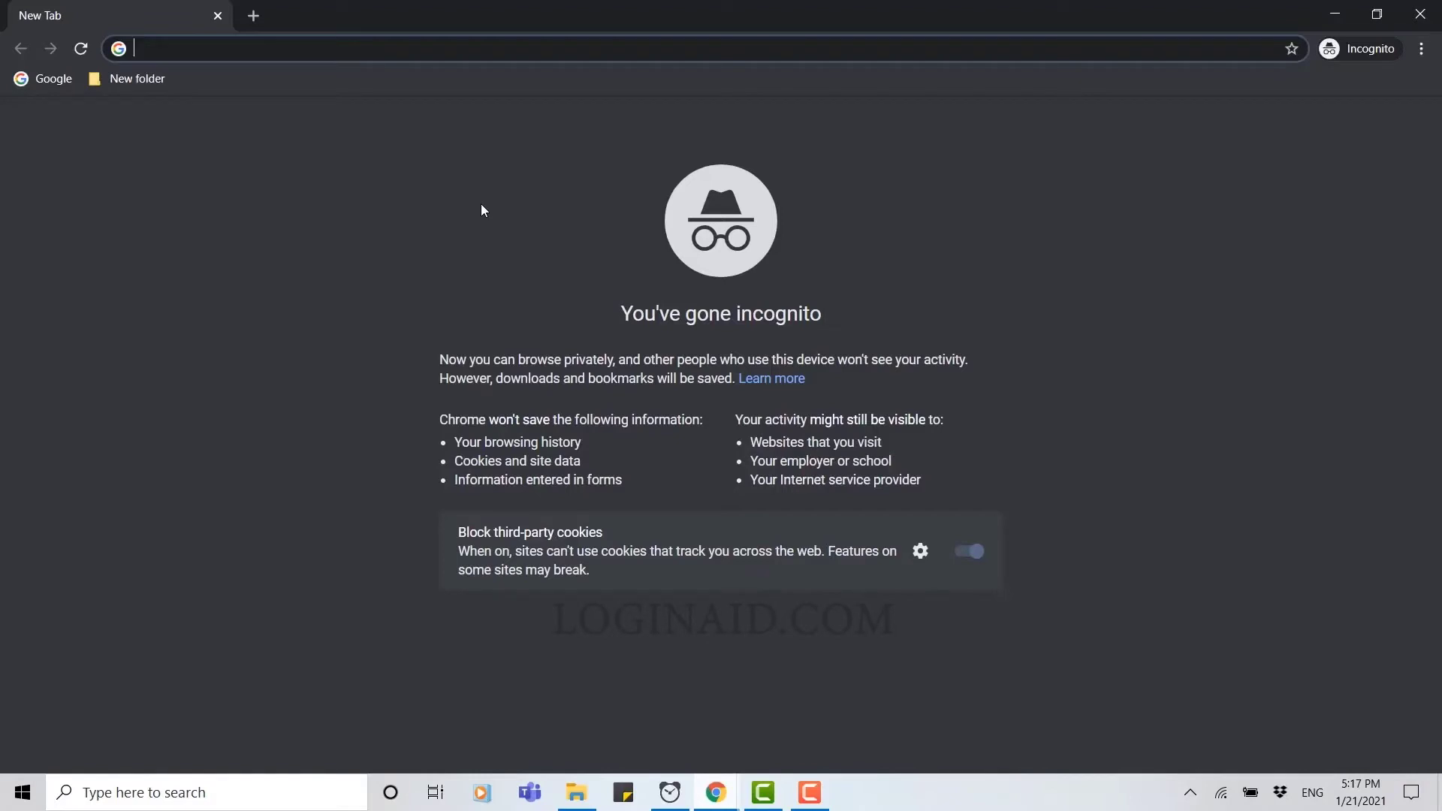
{"action": "type", "text": "gmail.com"}
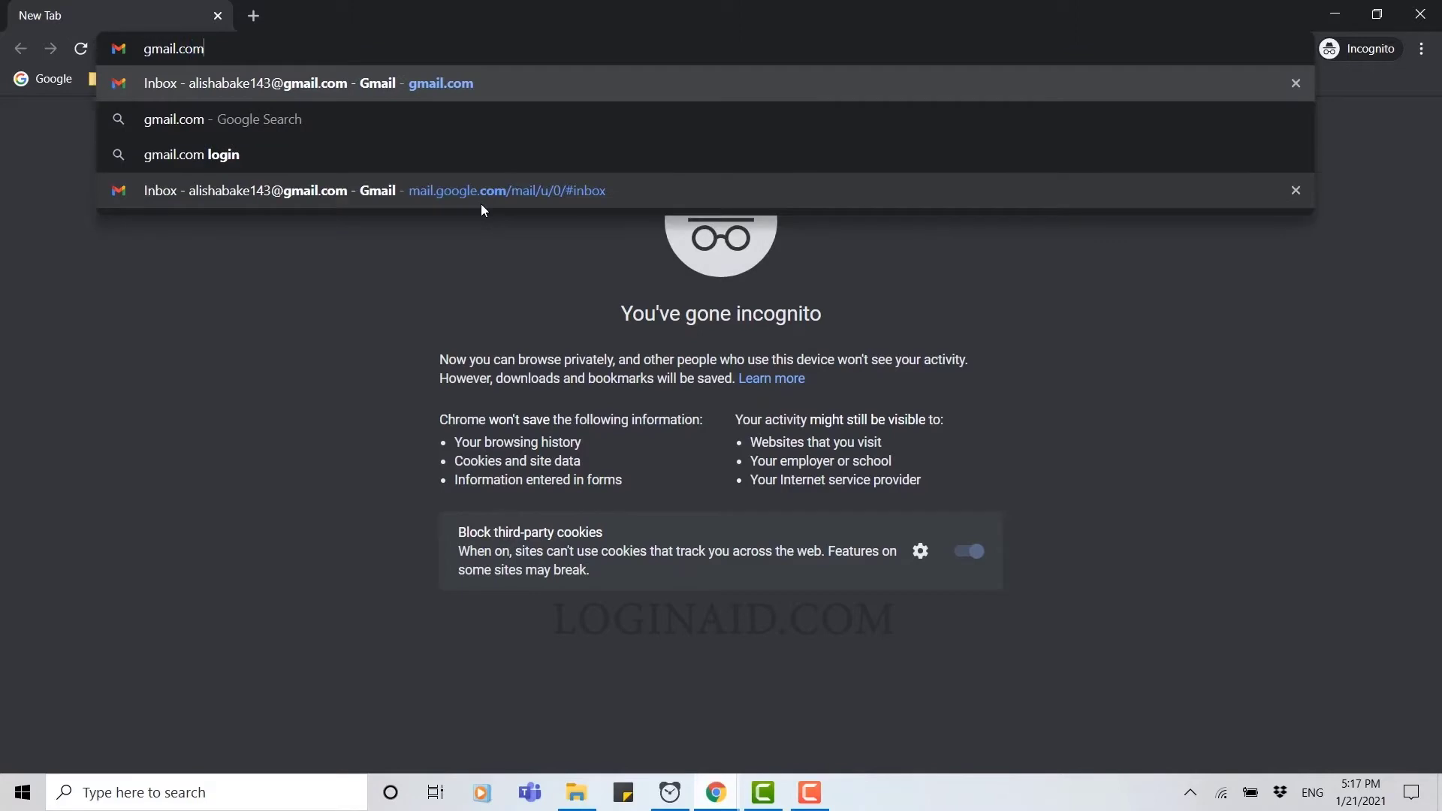
{"action": "key", "text": "Return"}
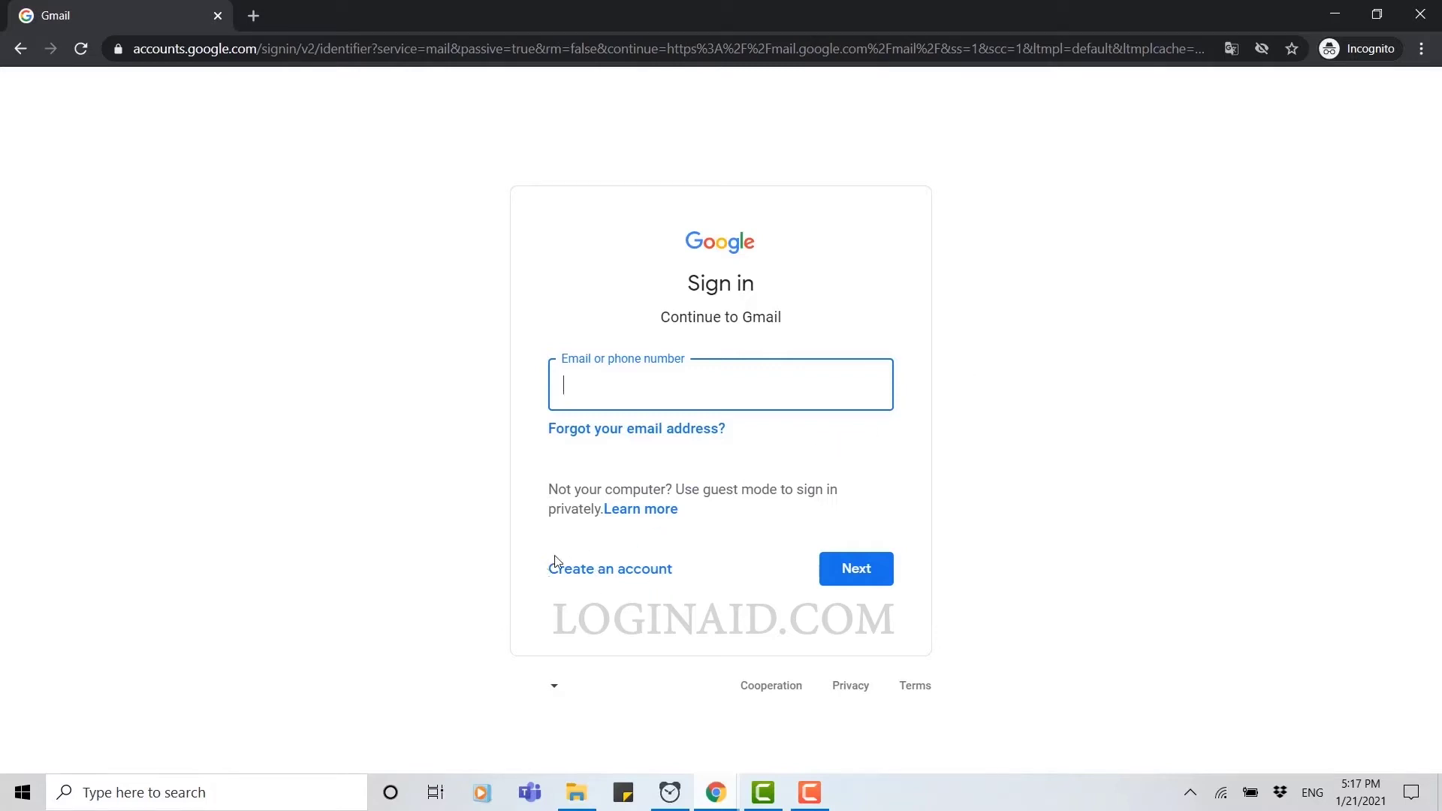
Start creating a new Google account for personal use.
{"action": "left_click", "coordinate": [604, 576]}
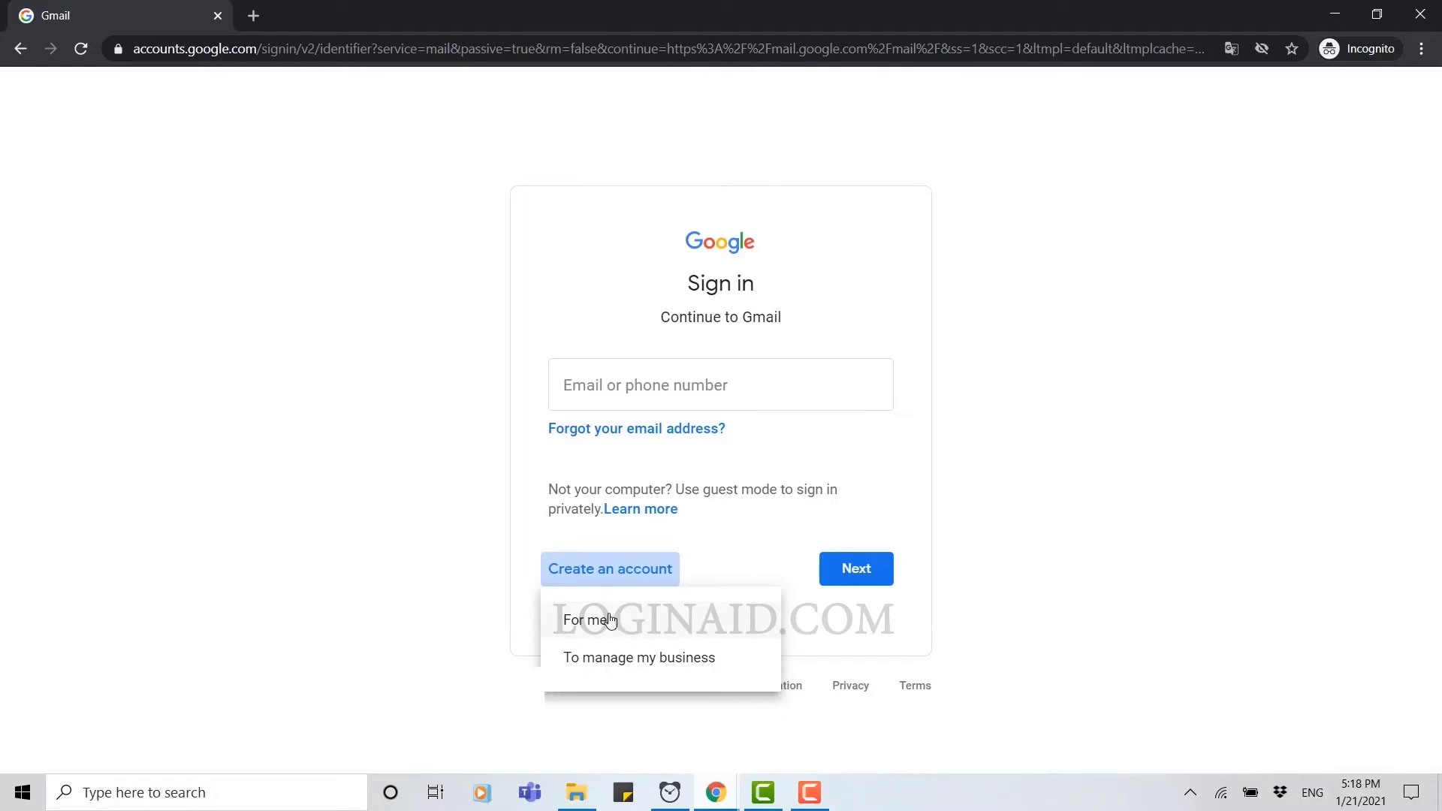
{"action": "left_click", "coordinate": [610, 620]}
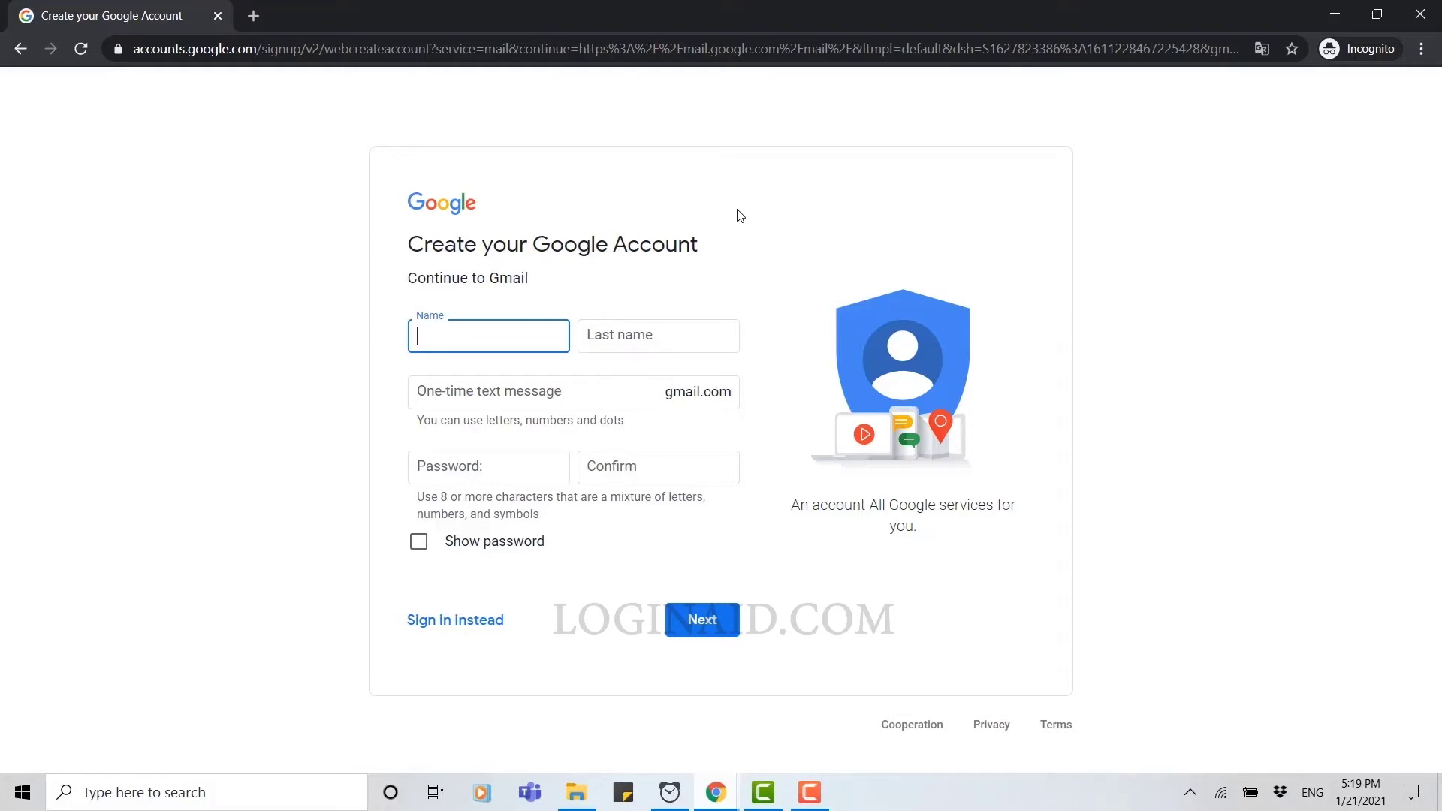
Enter the first and last name and a username, which is reported as already taken.
{"action": "left_click", "coordinate": [682, 344]}
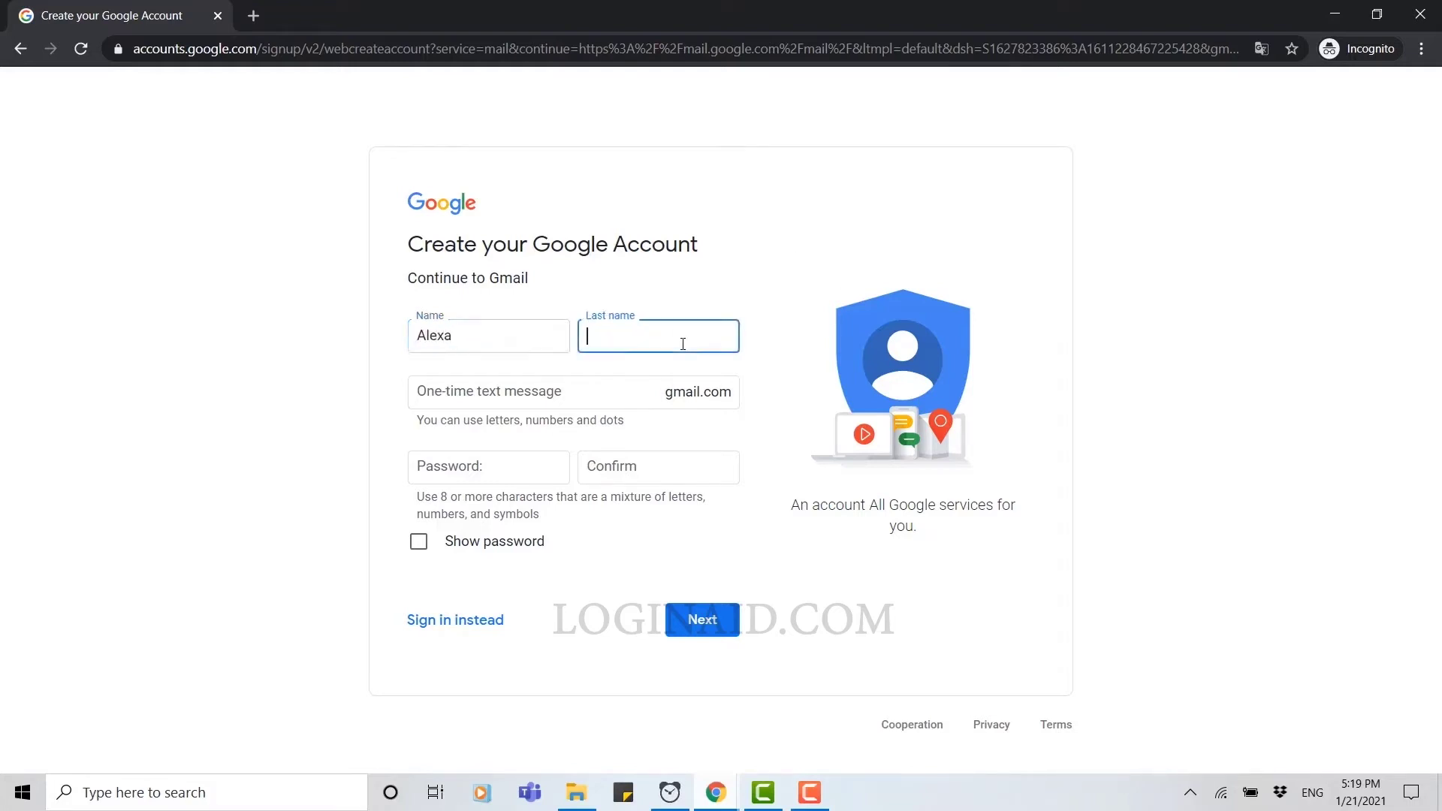
{"action": "key", "text": "Tab"}
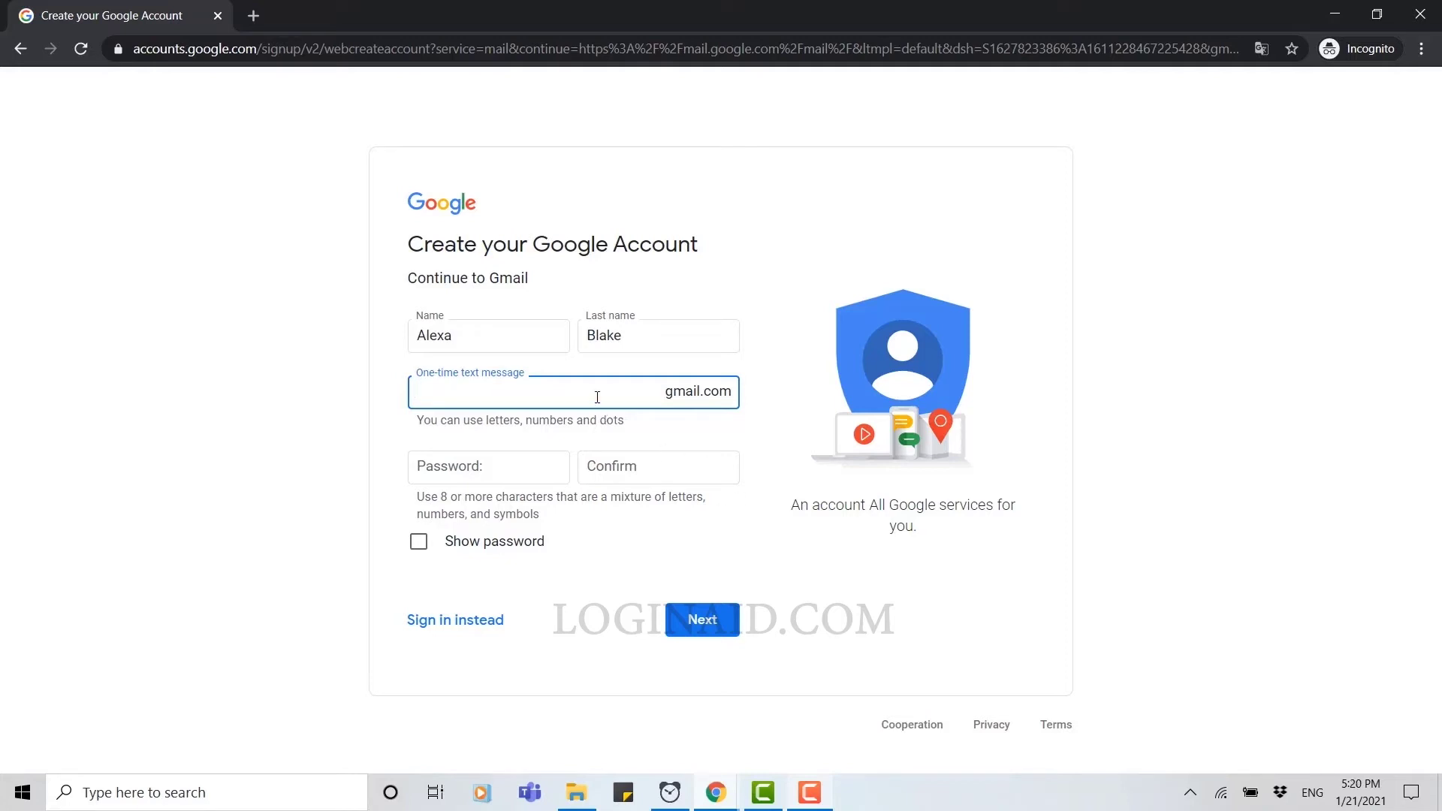
{"action": "key", "text": "Tab"}
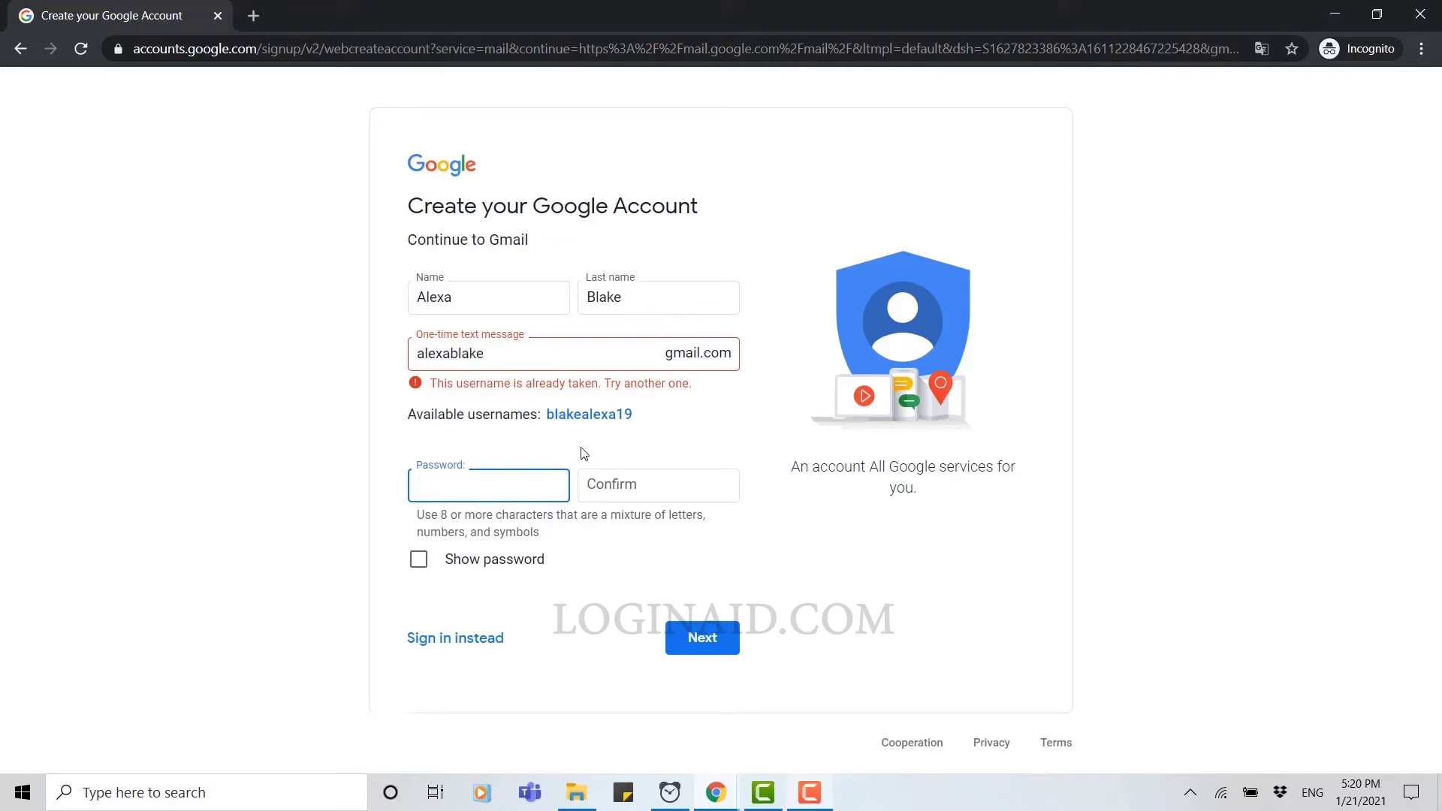
Pick an available suggested username, enter and confirm the password, and submit the form.
{"action": "left_click", "coordinate": [580, 415]}
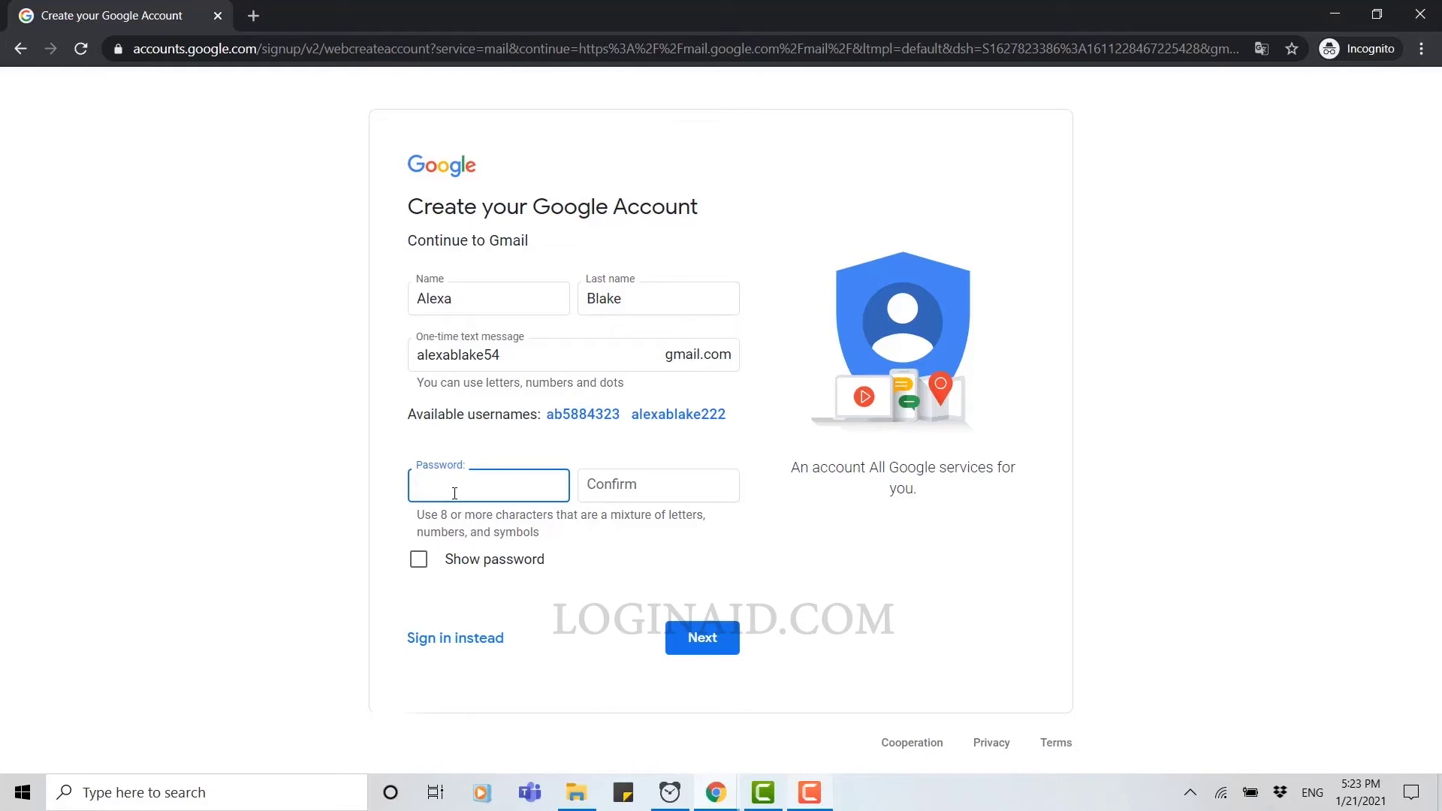
{"action": "type", "text": "•••••"}
{"action": "left_click", "coordinate": [617, 485]}
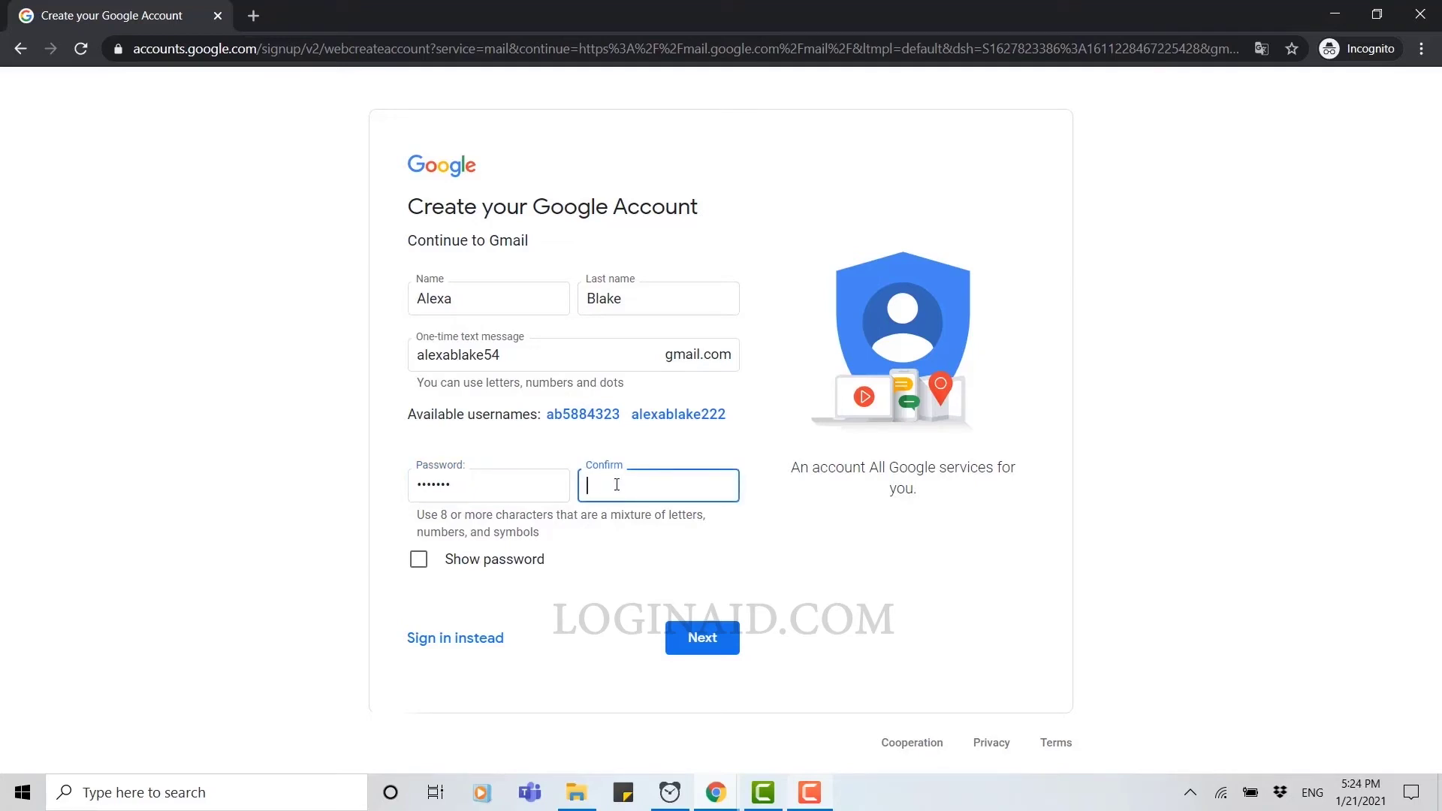
{"action": "type", "text": "•••••••"}
{"action": "left_click", "coordinate": [590, 559]}
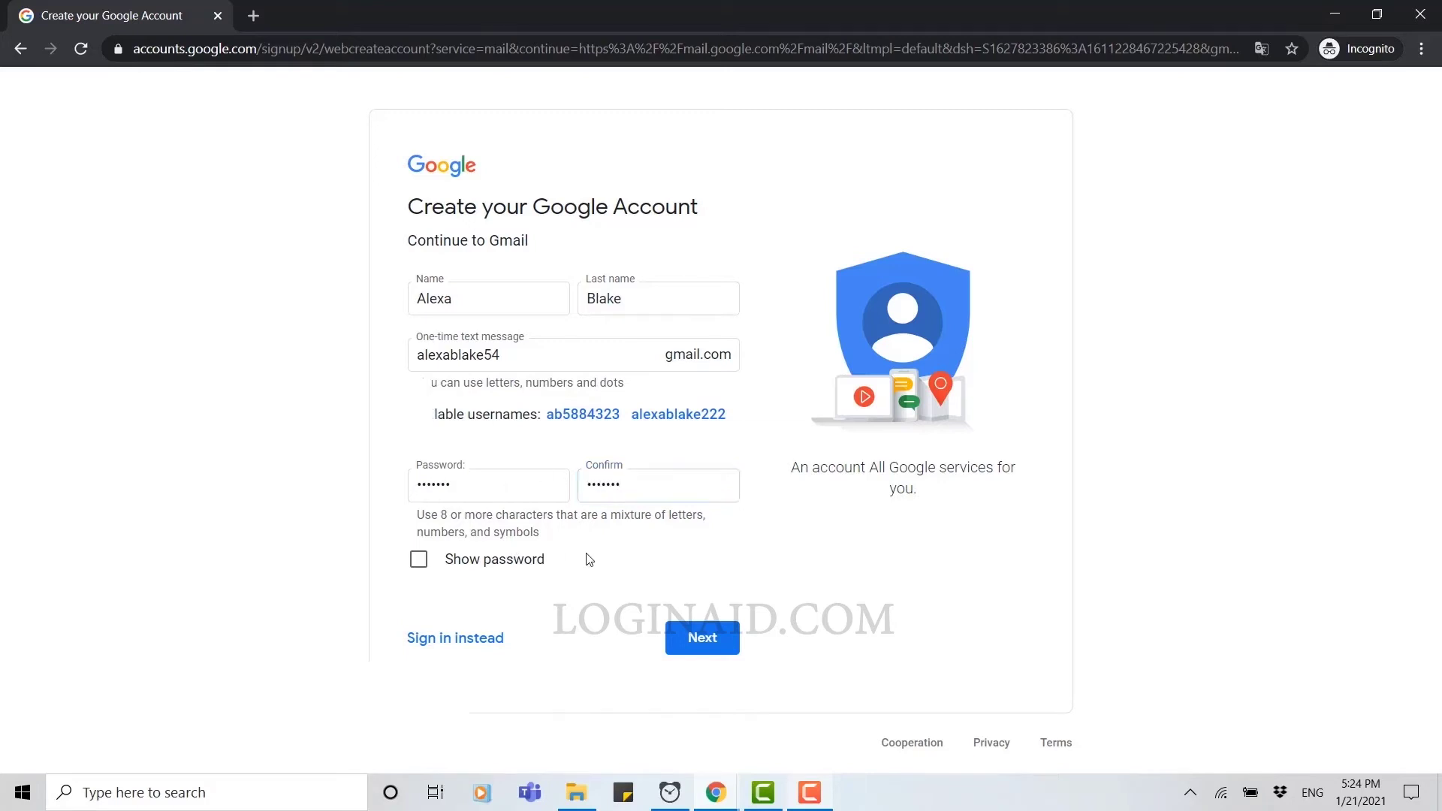
{"action": "left_click", "coordinate": [703, 644]}
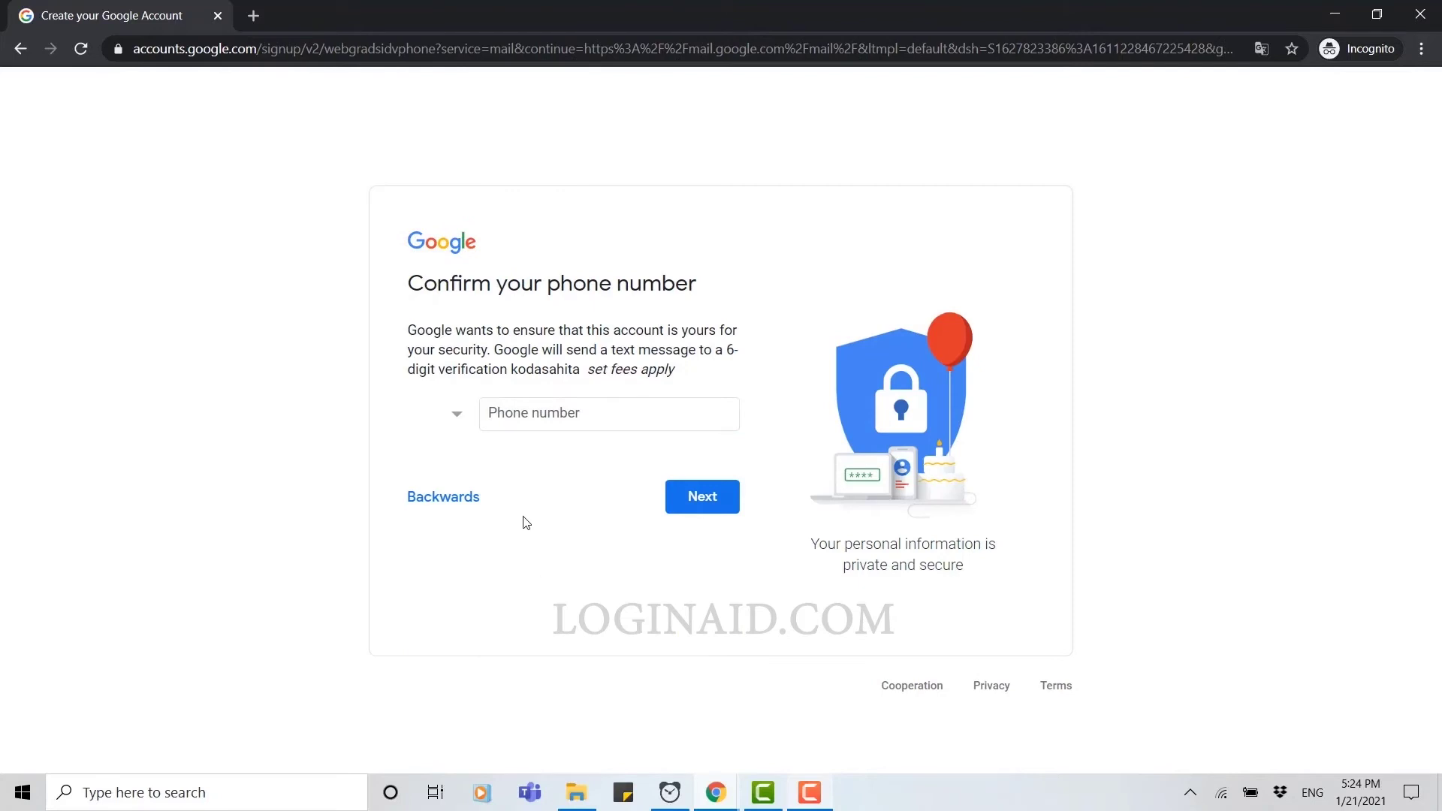
Submit the phone number and confirm it with the pasted verification code.
{"action": "left_click", "coordinate": [528, 420]}
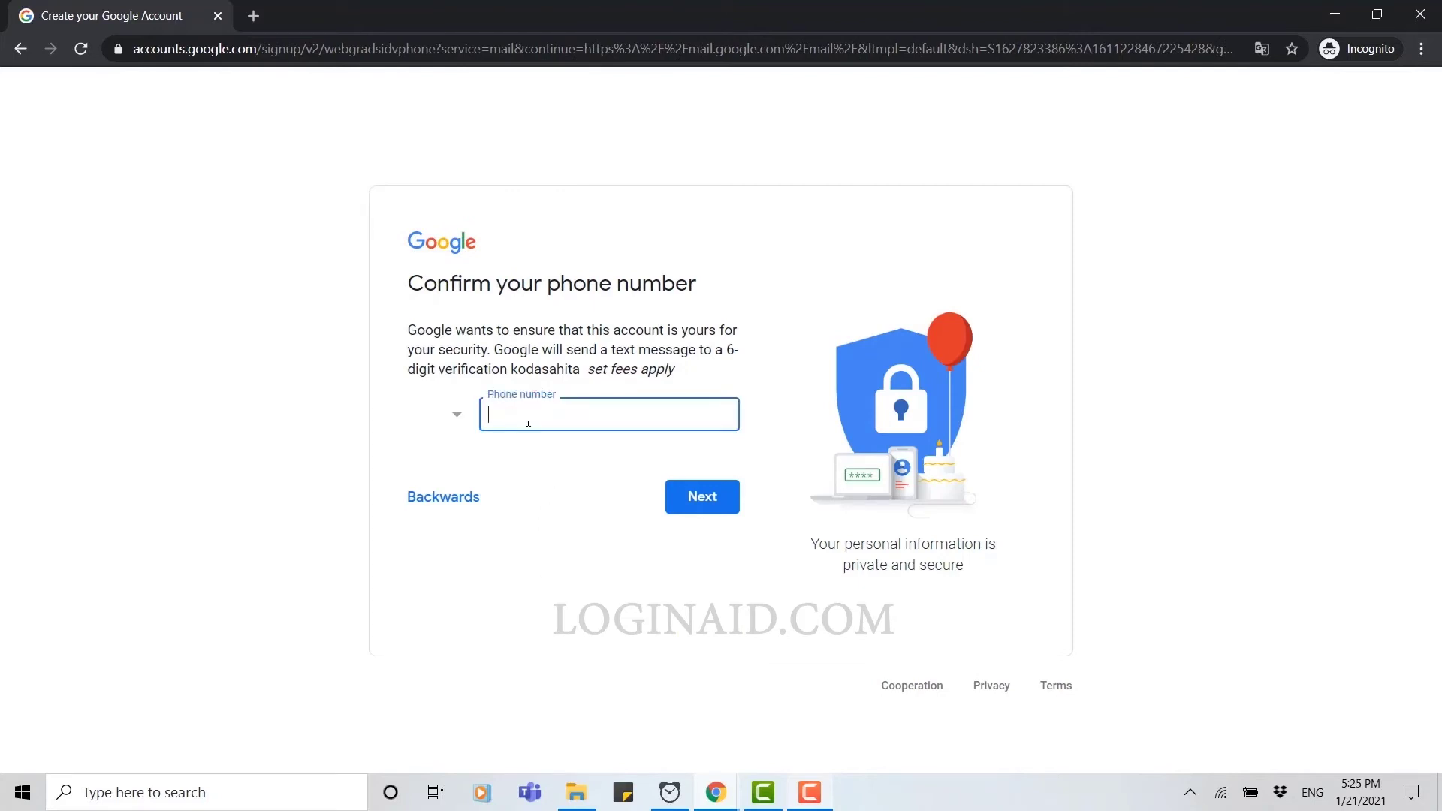
{"action": "left_click", "coordinate": [726, 499]}
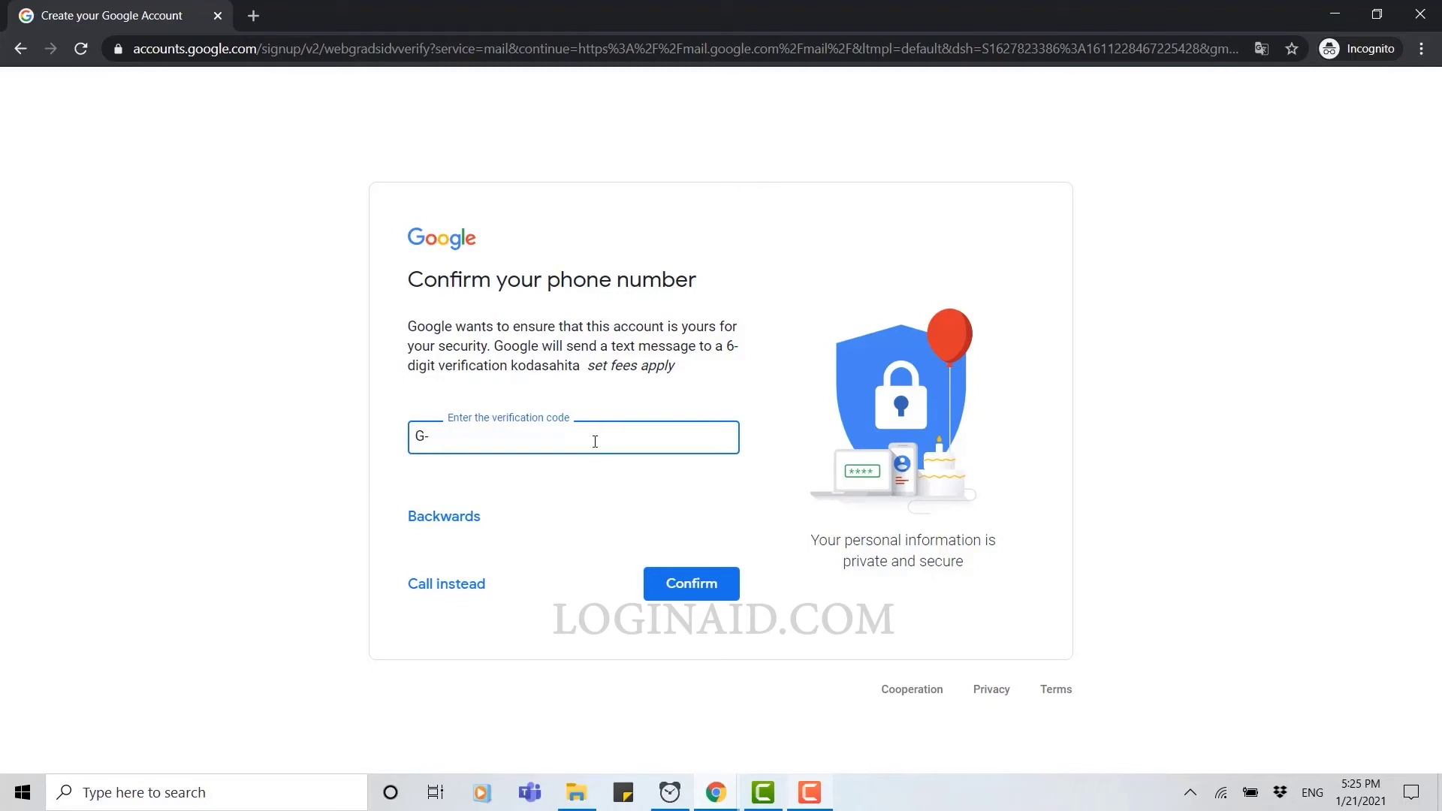
{"action": "left_click", "coordinate": [679, 585]}
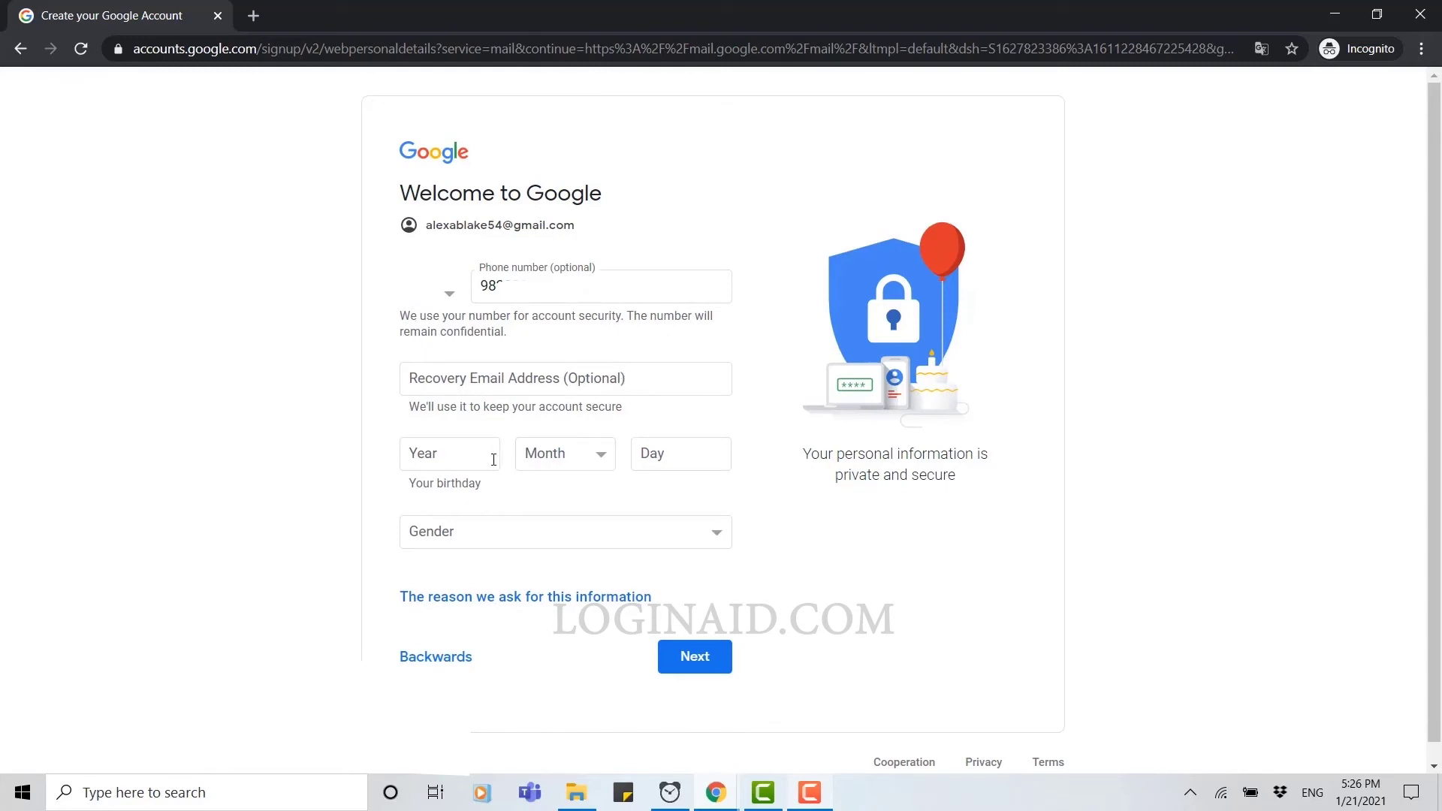
{"action": "left_click", "coordinate": [467, 459]}
{"action": "type", "text": "1995"}
{"action": "left_click", "coordinate": [590, 466]}
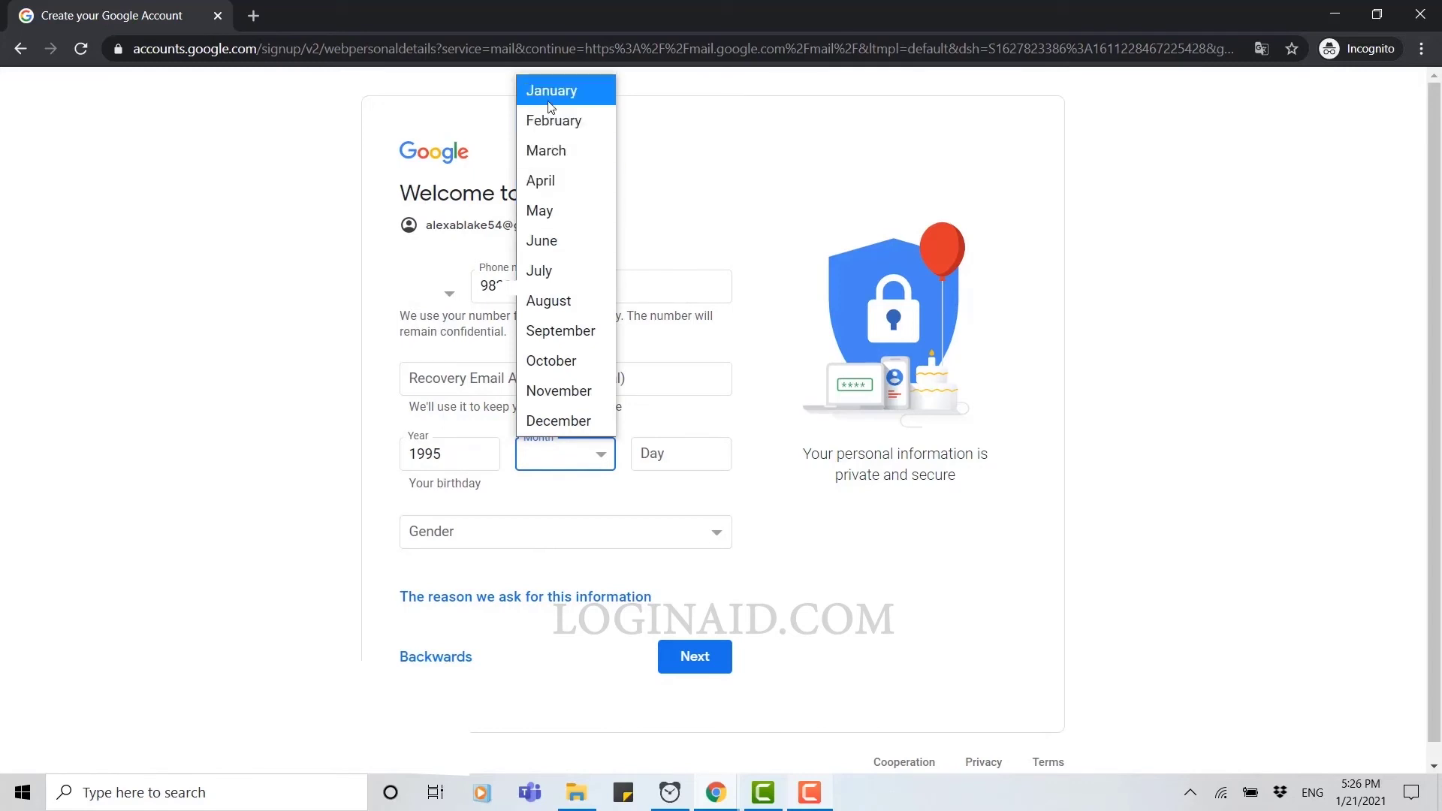
{"action": "left_click", "coordinate": [554, 91]}
{"action": "left_click", "coordinate": [707, 450]}
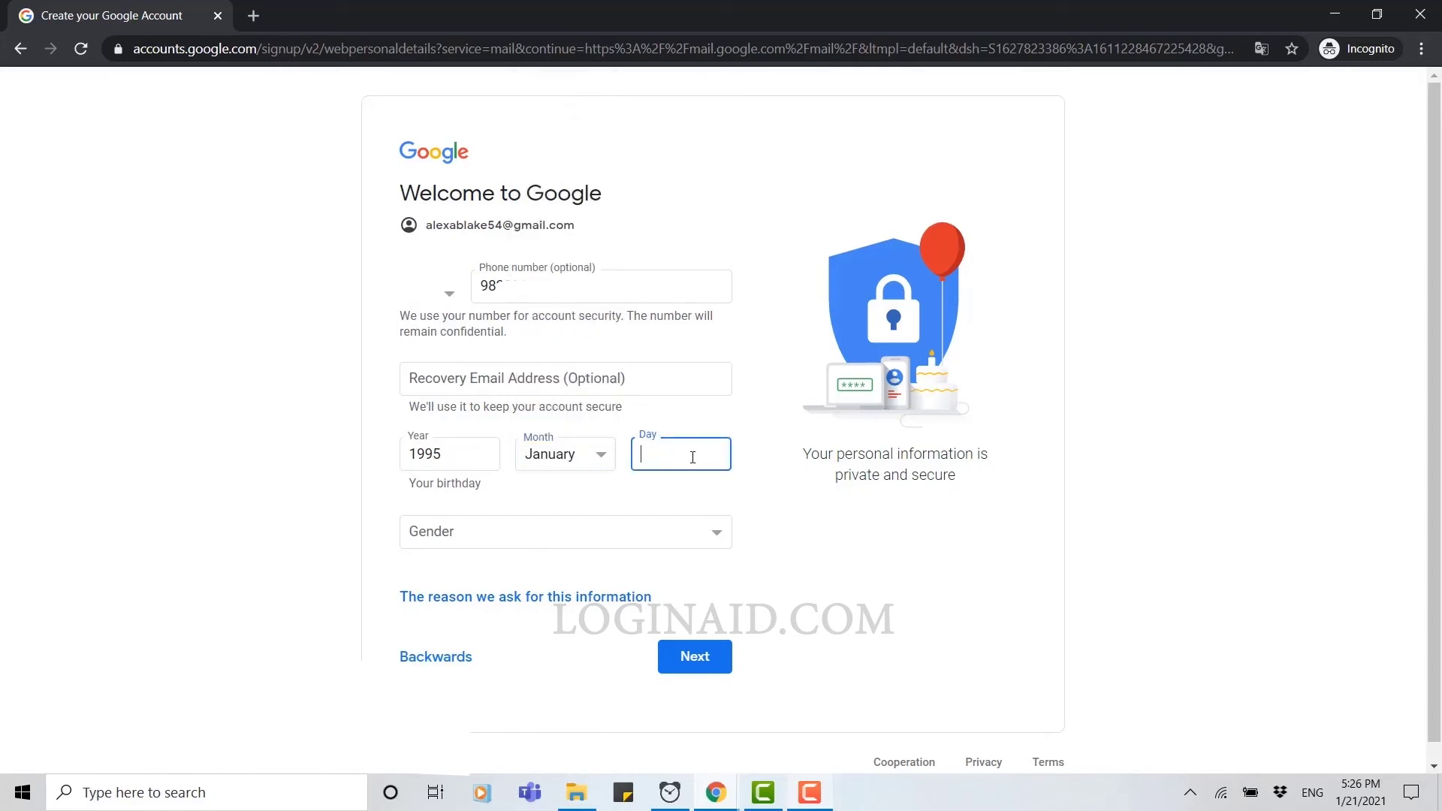
{"action": "type", "text": "25"}
Set the gender to Women and submit the personal details.
{"action": "left_click", "coordinate": [742, 497]}
{"action": "left_click", "coordinate": [525, 533]}
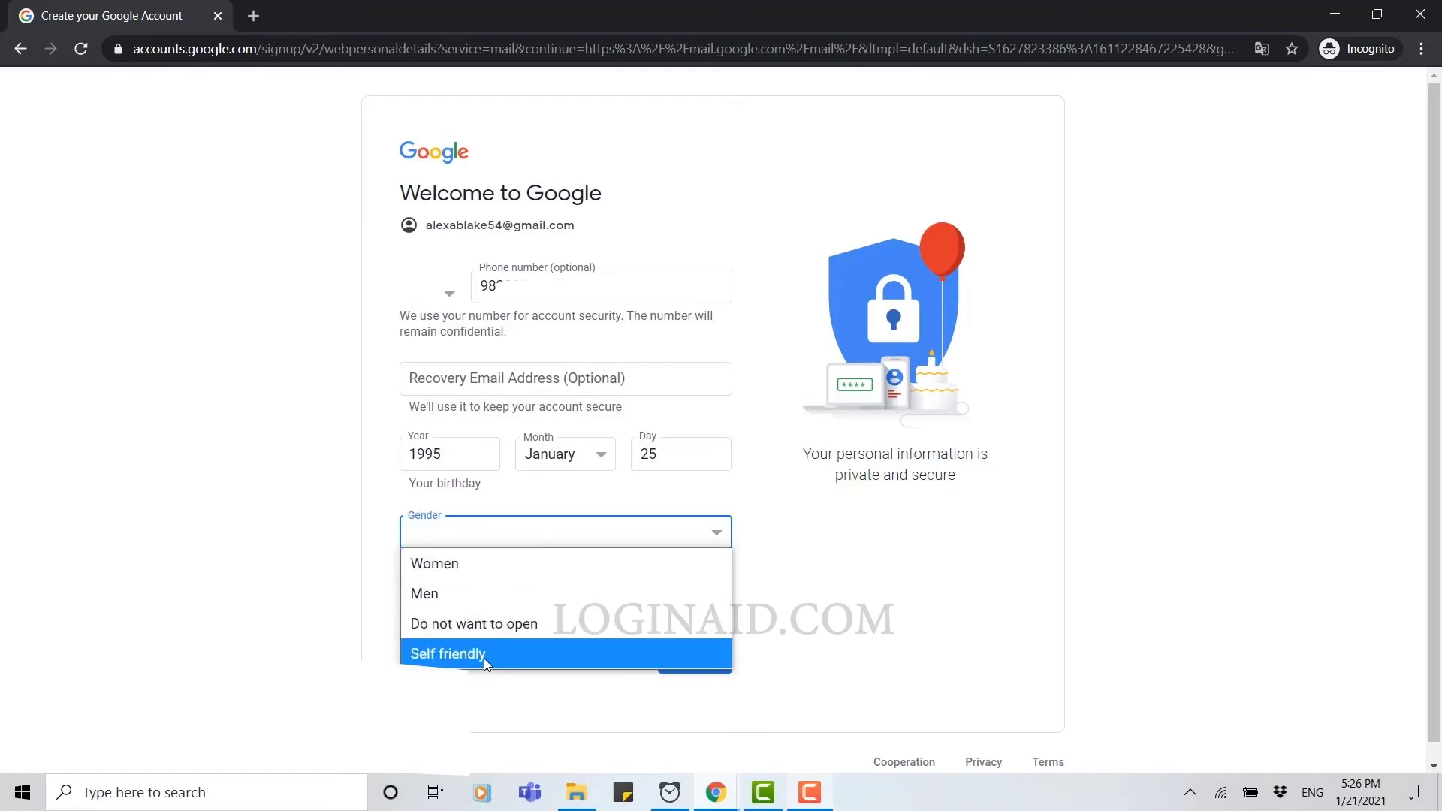
{"action": "left_click", "coordinate": [474, 566]}
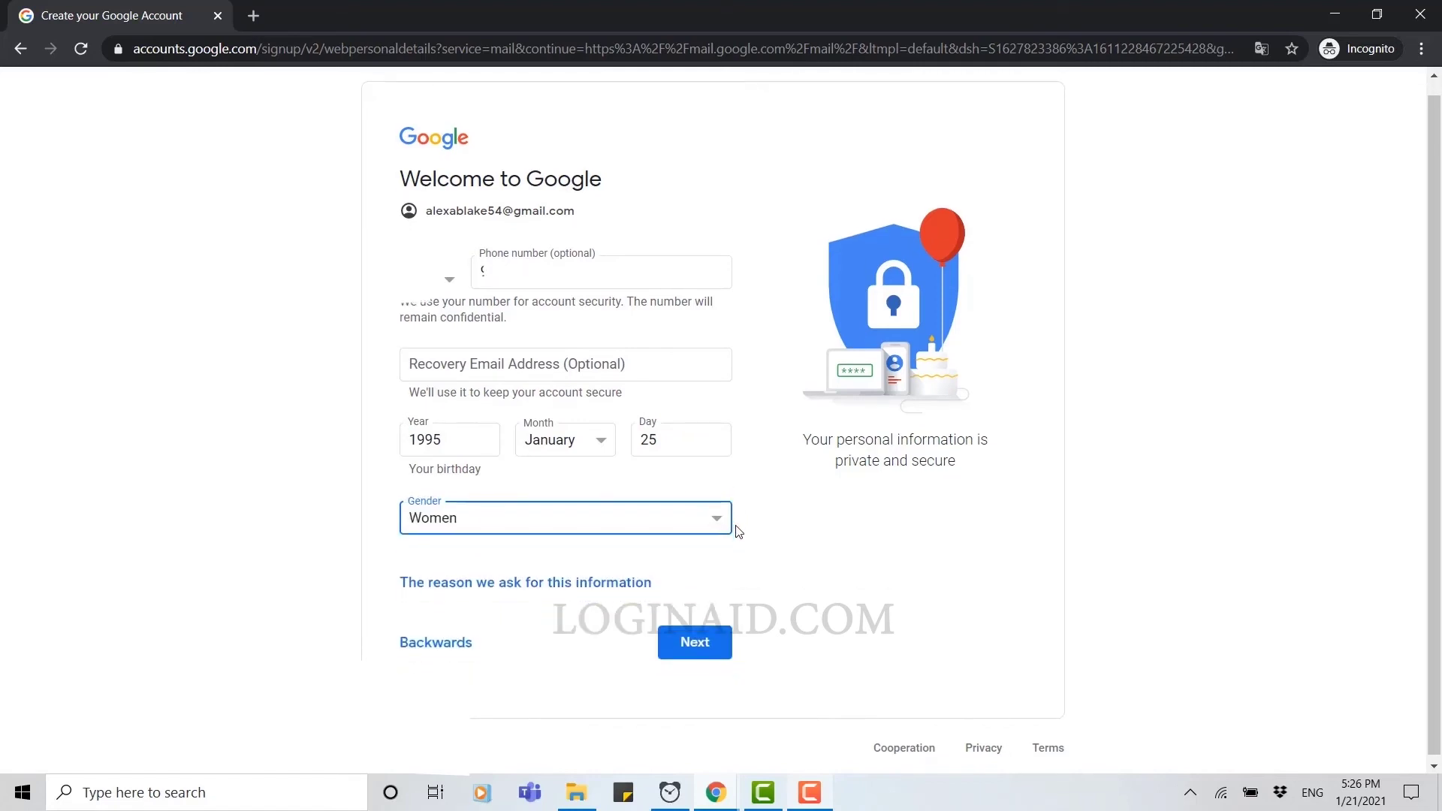
{"action": "left_click", "coordinate": [695, 638]}
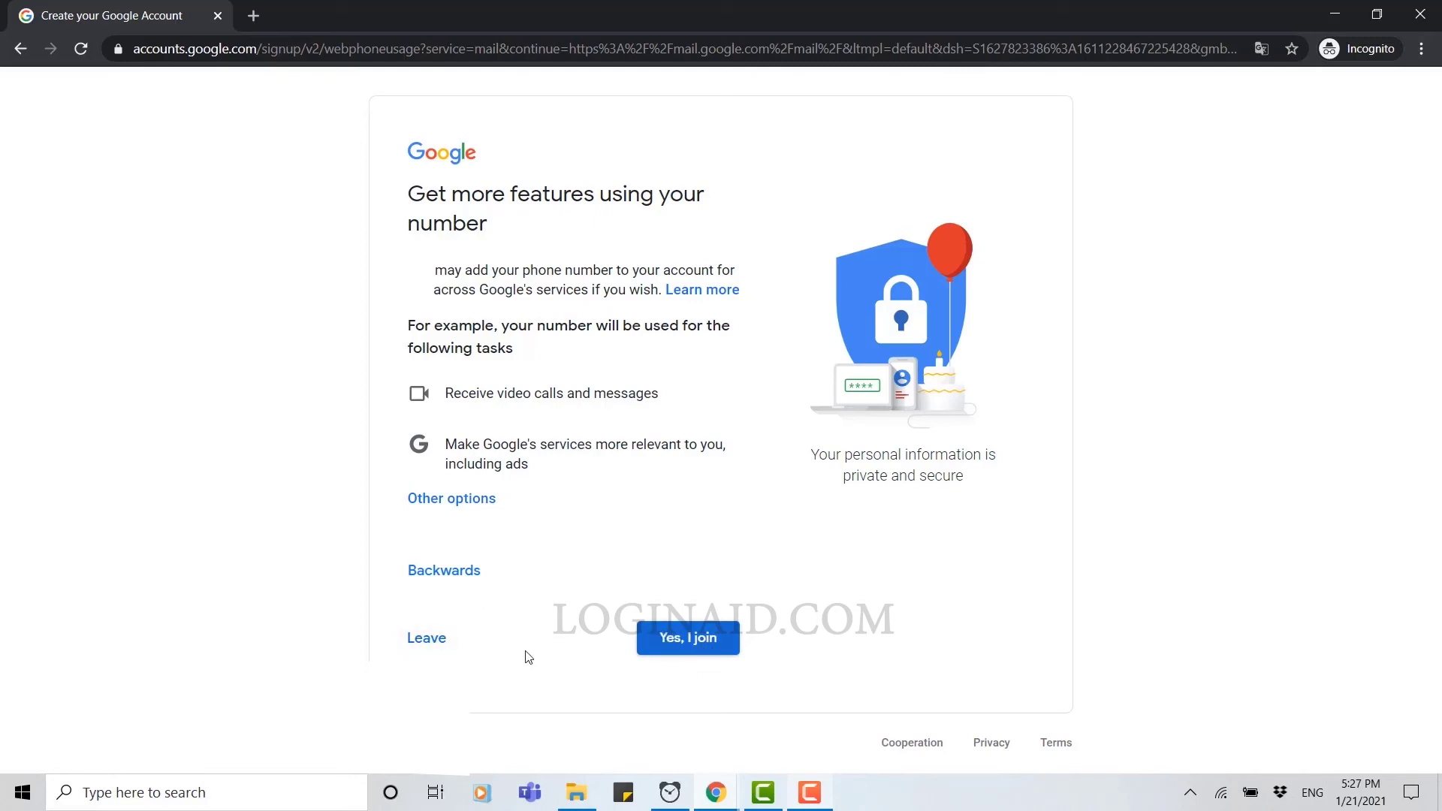
Skip the optional phone-number features offer with Leave.
{"action": "left_click", "coordinate": [414, 640]}
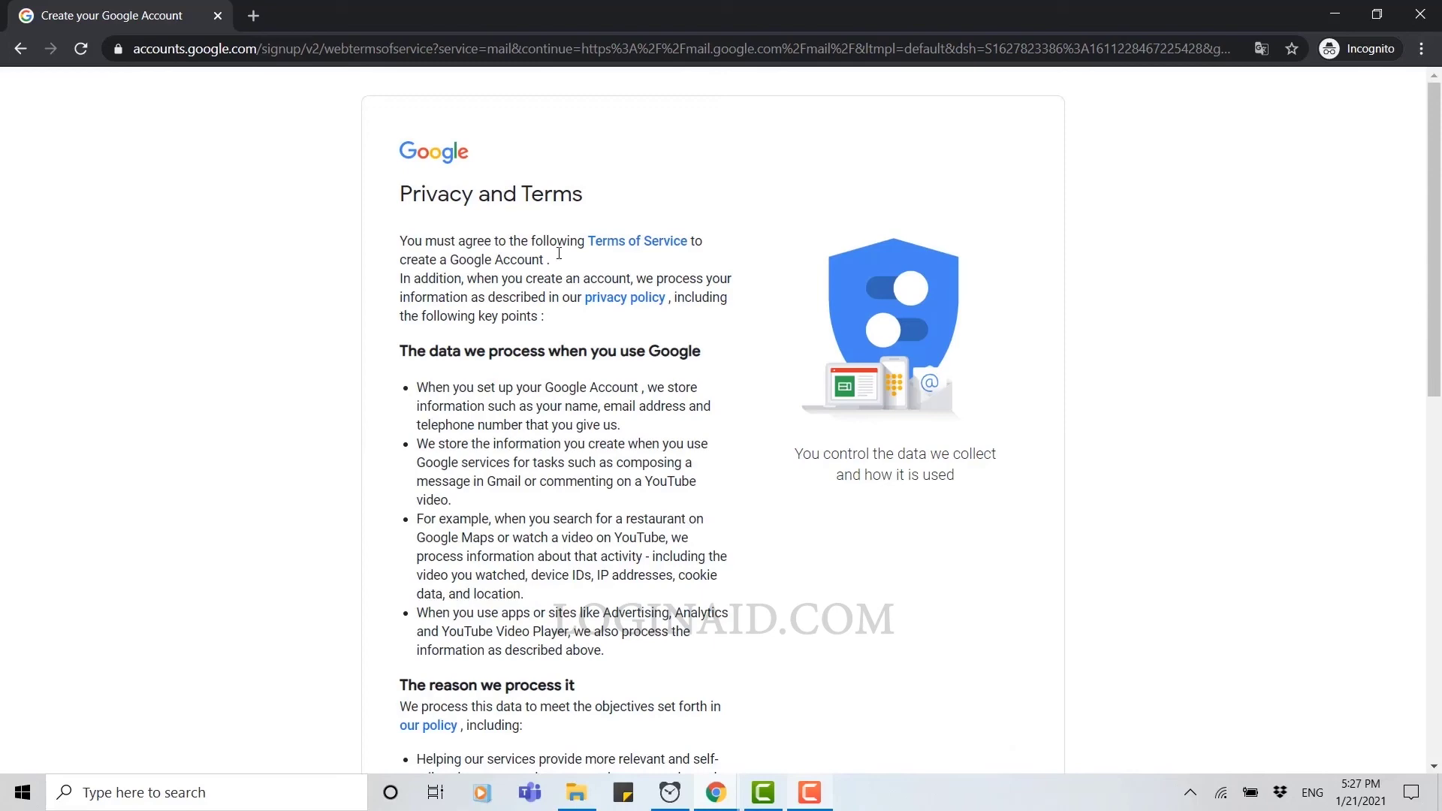
Review the Privacy and Terms page and agree to create the account.
{"action": "scroll", "coordinate": [650, 379], "scroll_direction": "down", "scroll_amount": 3}
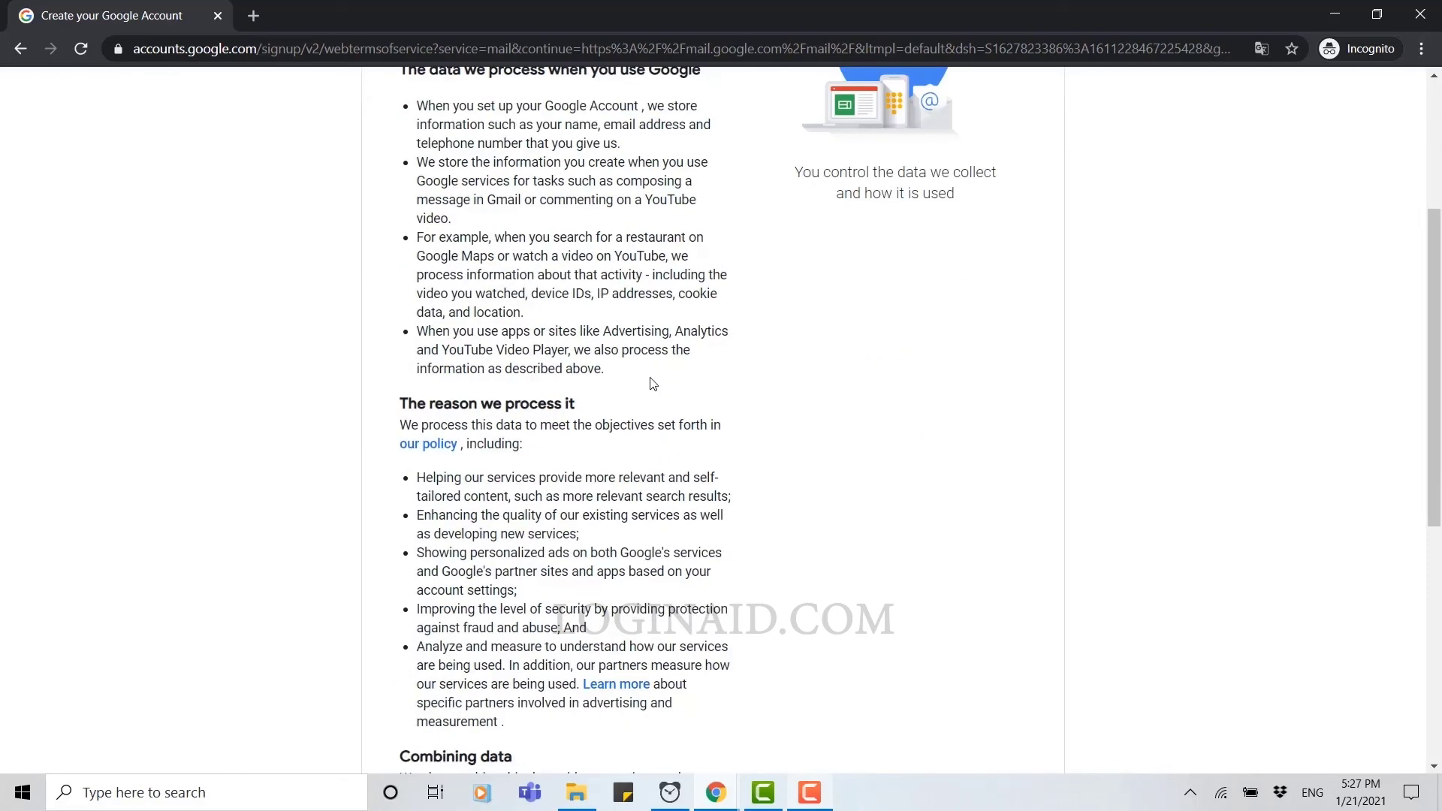
{"action": "scroll", "coordinate": [652, 381], "scroll_direction": "down", "scroll_amount": 4}
{"action": "scroll", "coordinate": [658, 373], "scroll_direction": "down", "scroll_amount": 3}
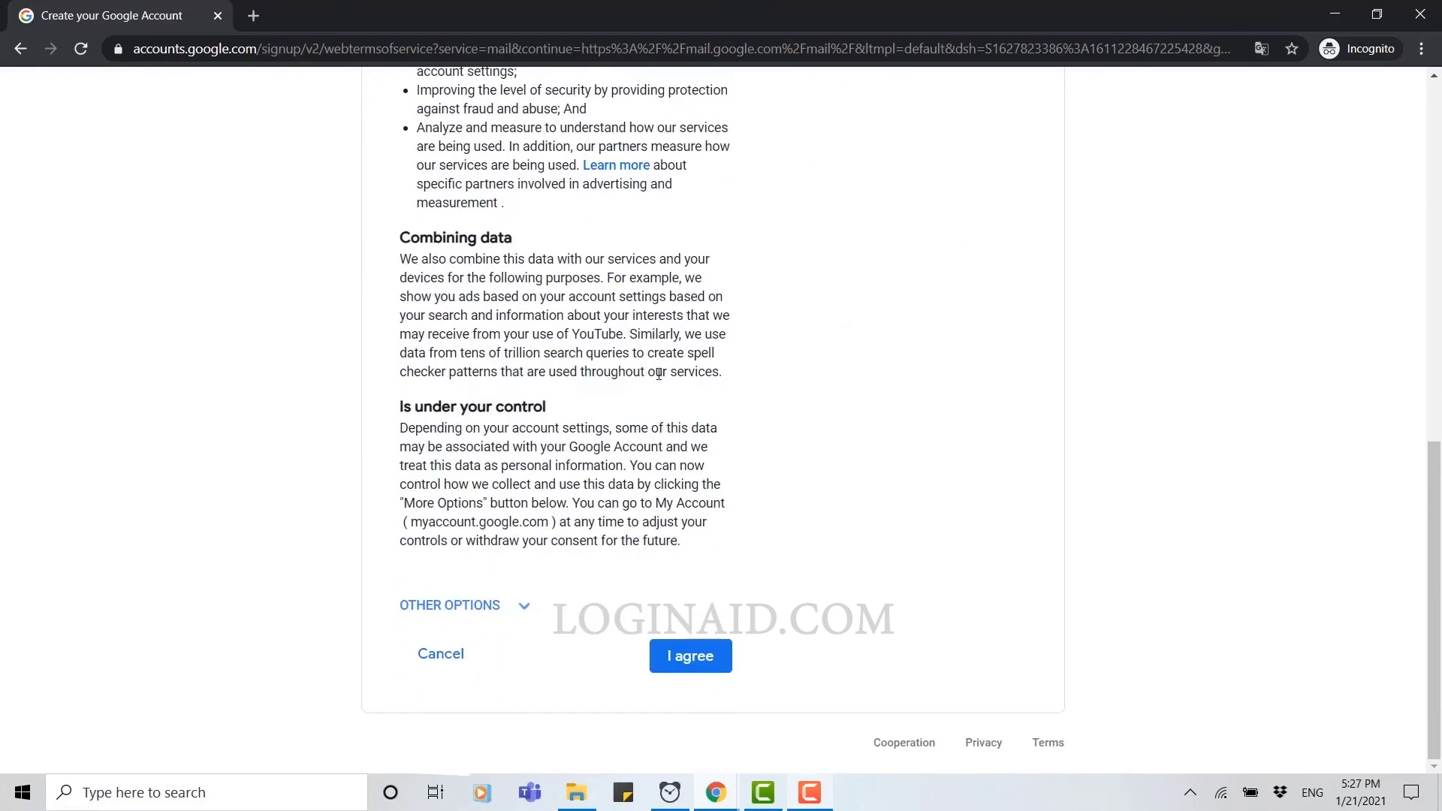
{"action": "scroll", "coordinate": [659, 371], "scroll_direction": "up", "scroll_amount": 10}
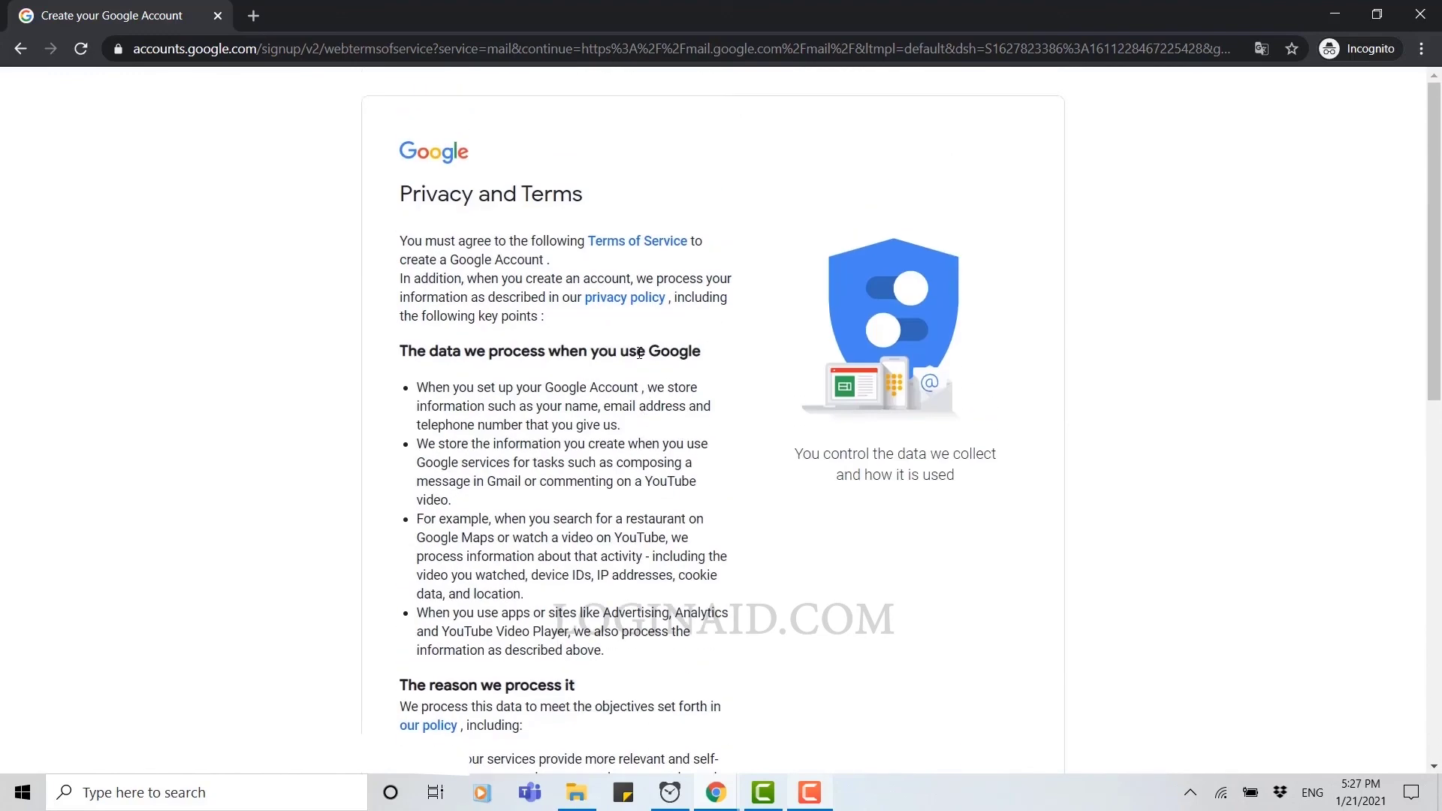
{"action": "scroll", "coordinate": [617, 427], "scroll_direction": "down", "scroll_amount": 10}
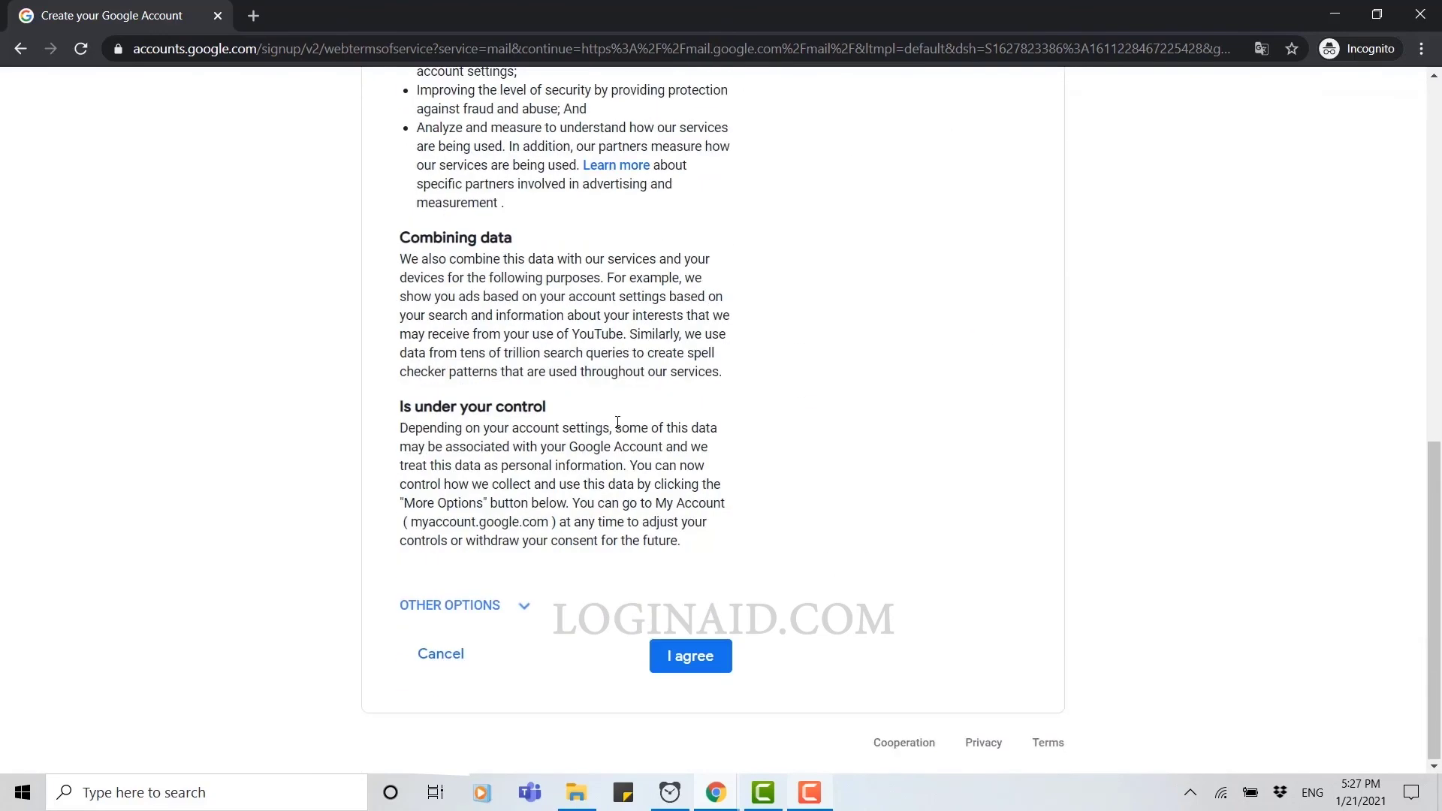
{"action": "left_click", "coordinate": [690, 657]}
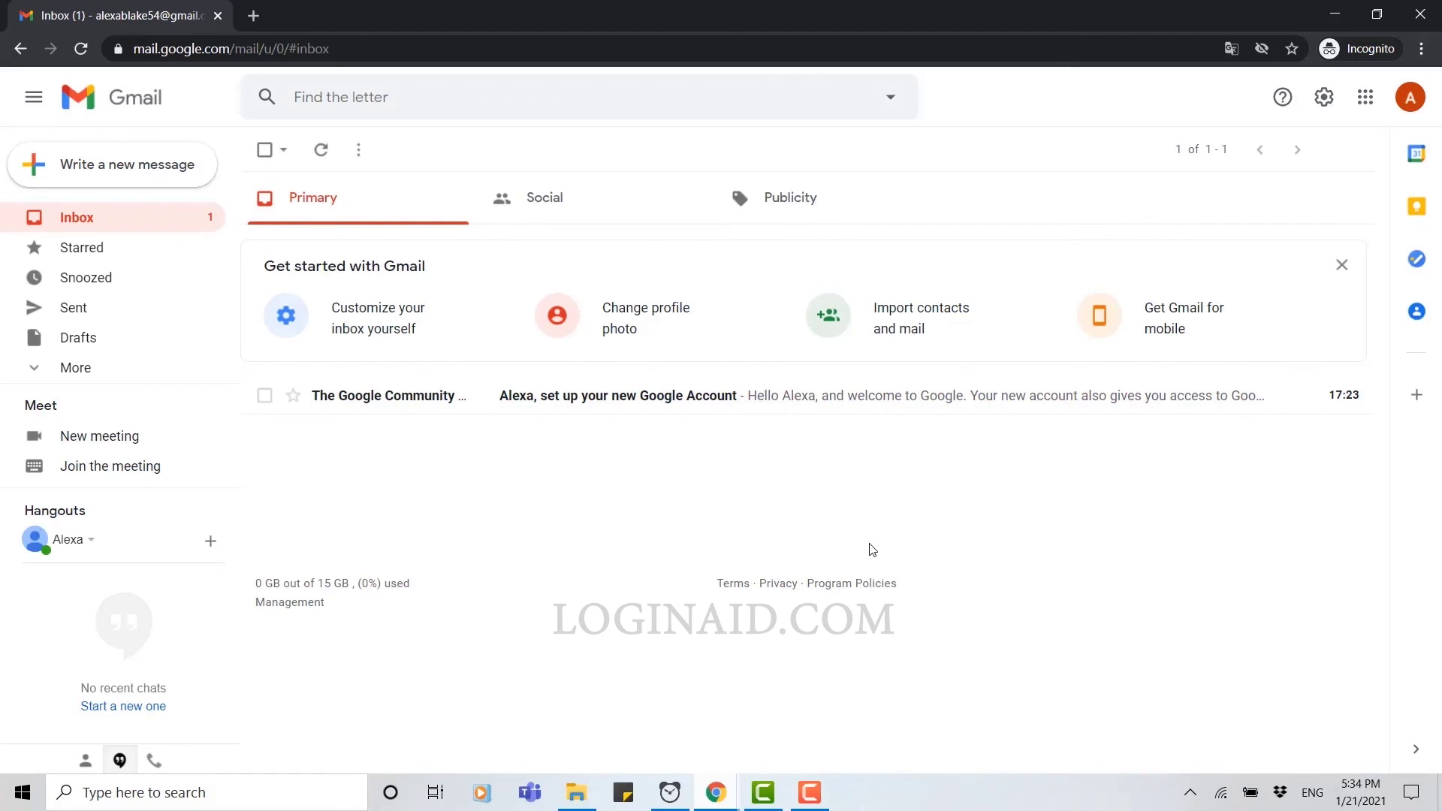
Open the welcome email from The Google Community Team in the new inbox.
{"action": "left_click", "coordinate": [390, 393]}
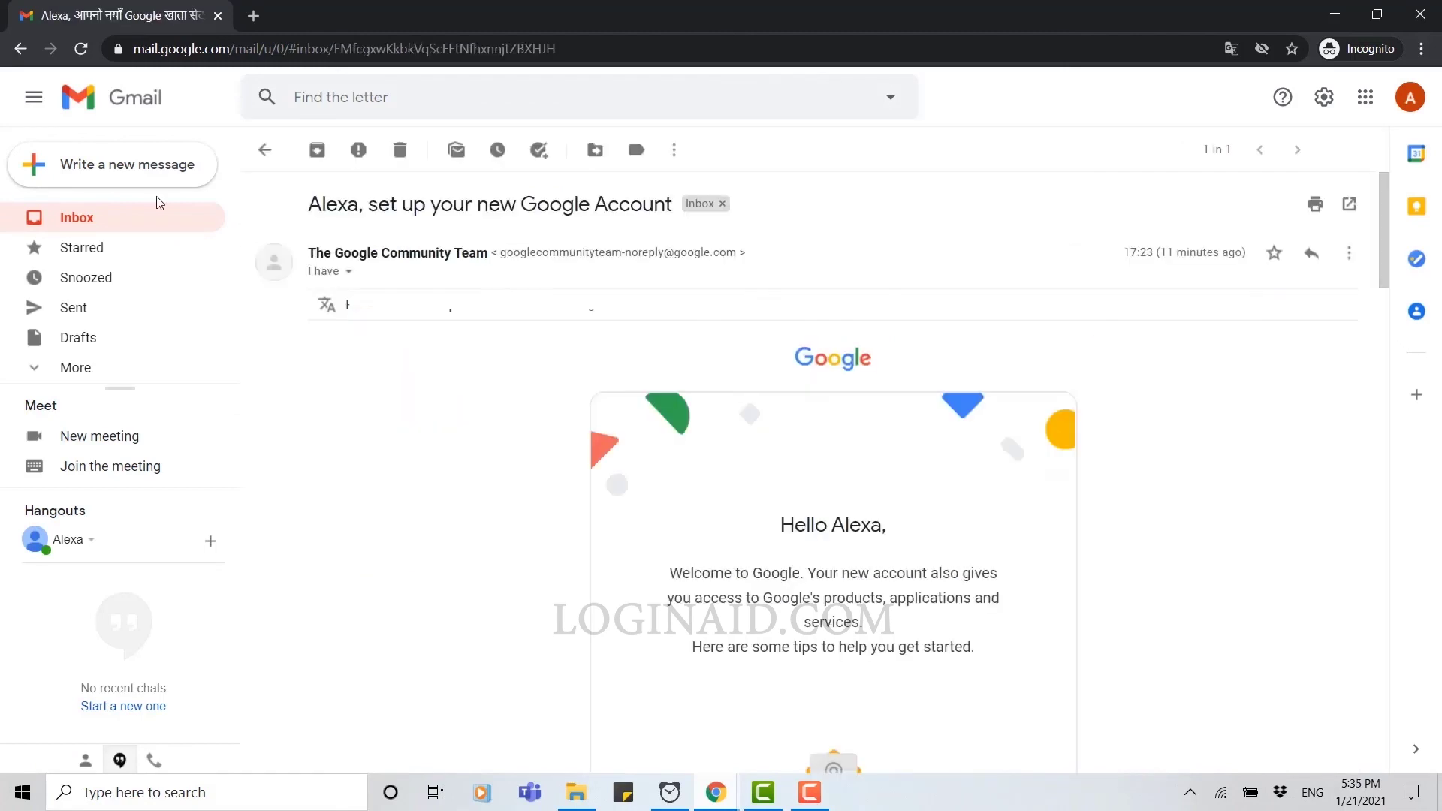